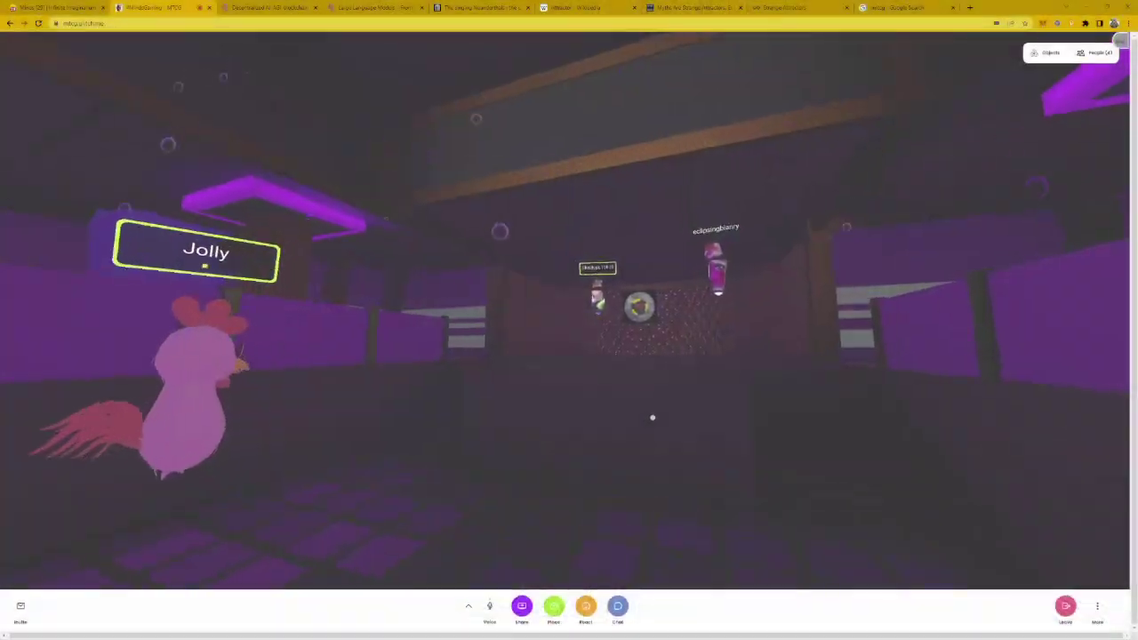
Step: Switch Chrome to full-screen from its main menu so the Hubs room fills the display
left_click(1129, 27)
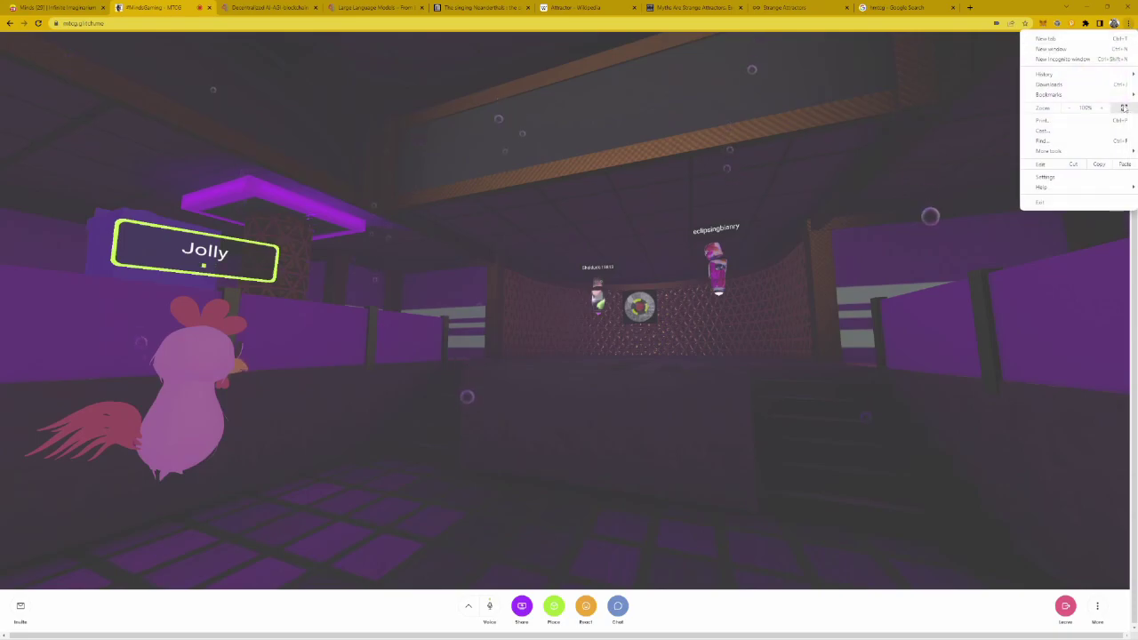
left_click(1126, 107)
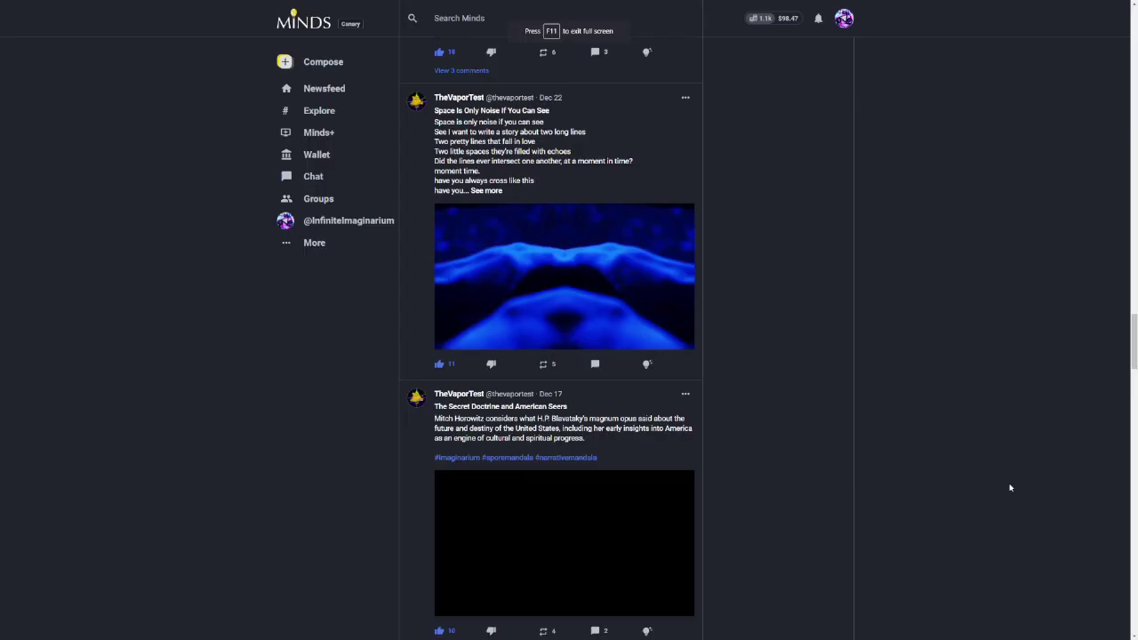
Step: Scroll down the Minds feed to 'The Map Becomes The Territory' video post
scroll(1009, 486, "down", 5)
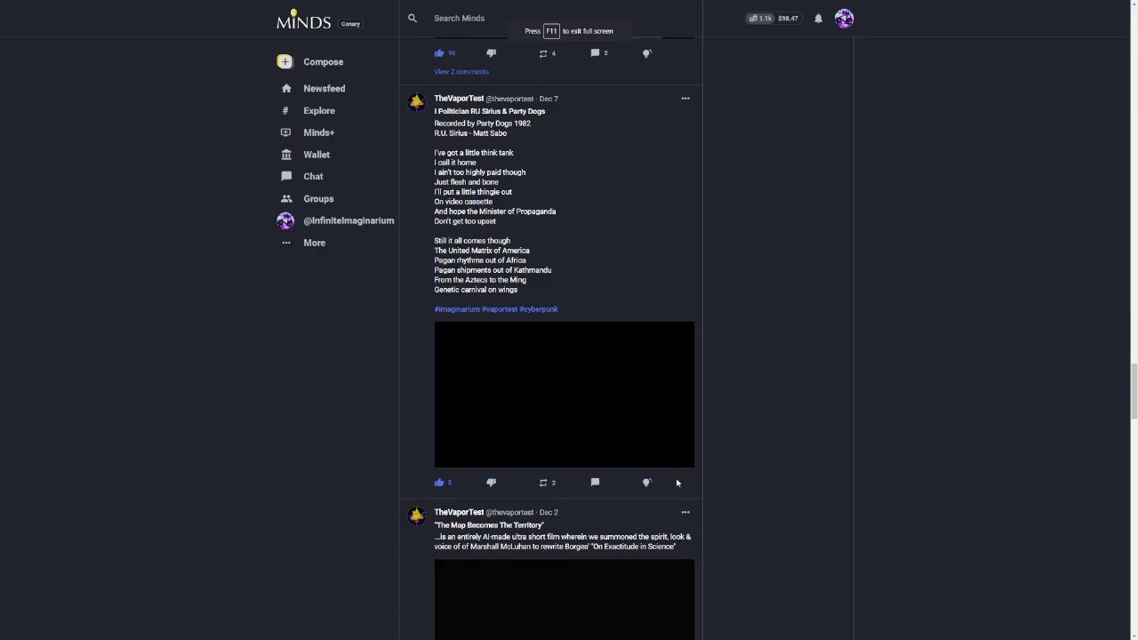
scroll(677, 483, "down", 3)
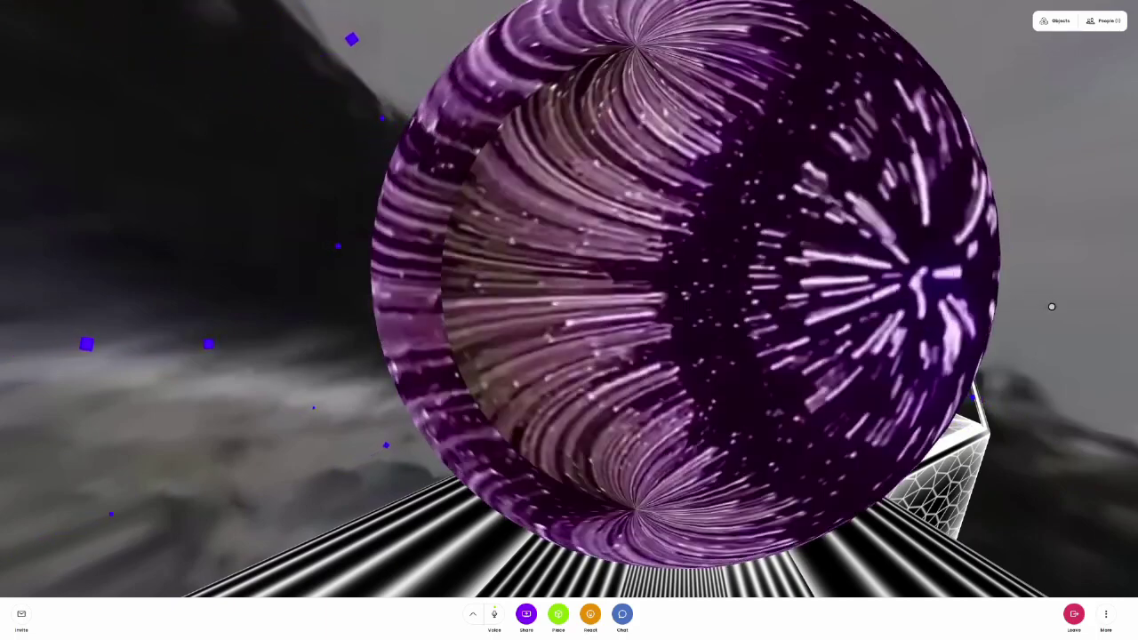
Step: Bring the geodesic dome with the three small avatars inside into view
mouse_move(1034, 315)
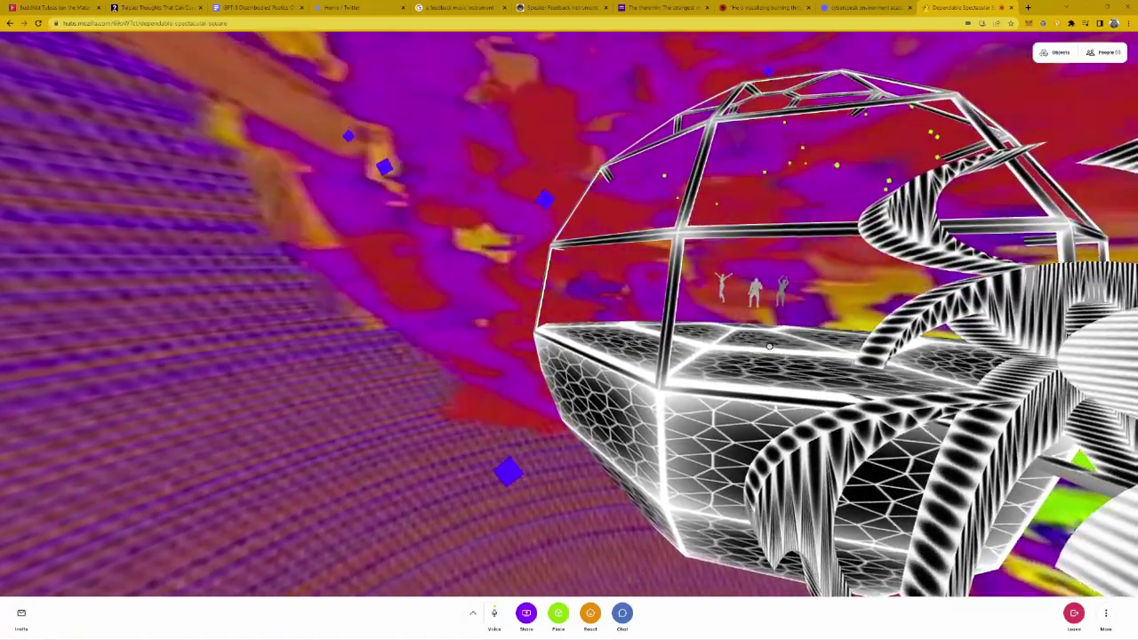
Step: Turn the view toward the wireframe dome and its three avatars
left_click_drag(769, 346, 814, 354)
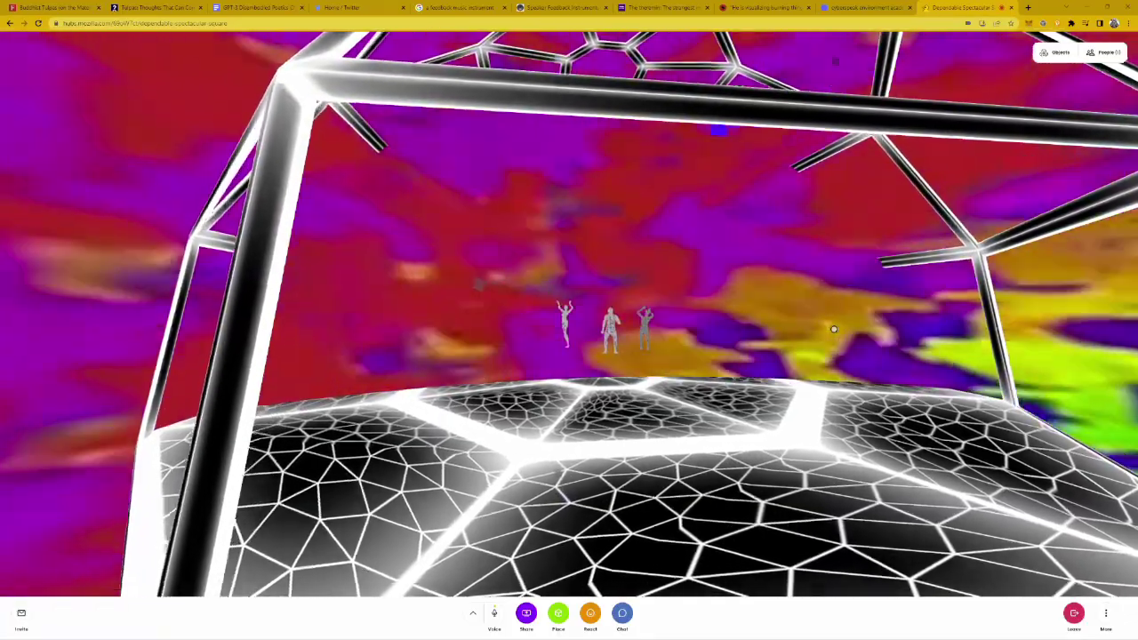
Step: Walk forward into the dome toward the other avatars
key("w")
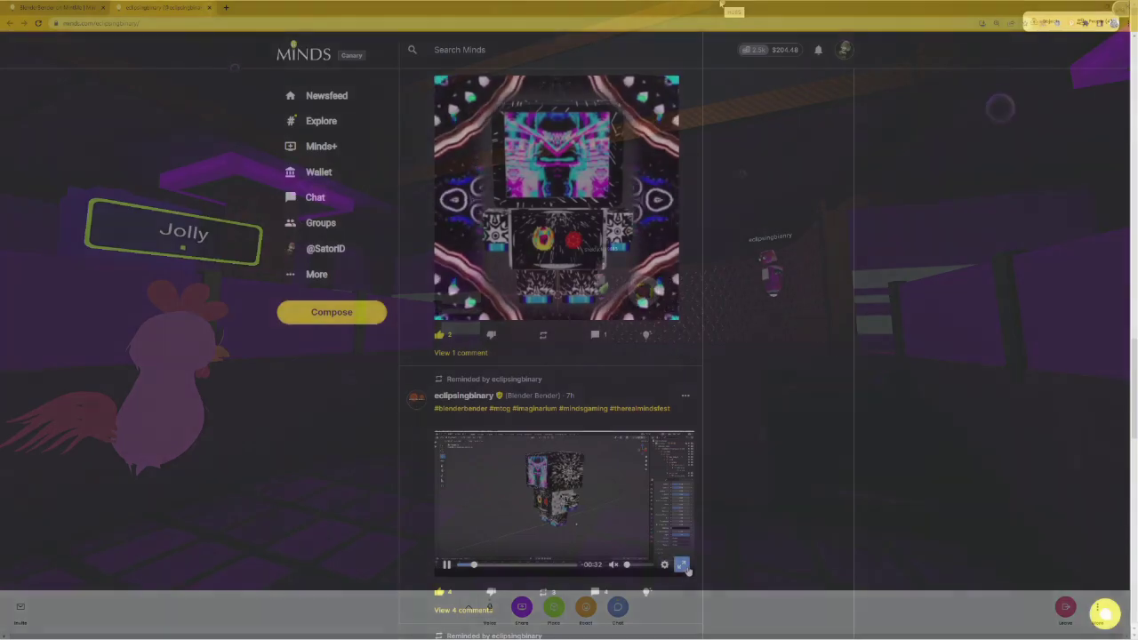
left_click(686, 567)
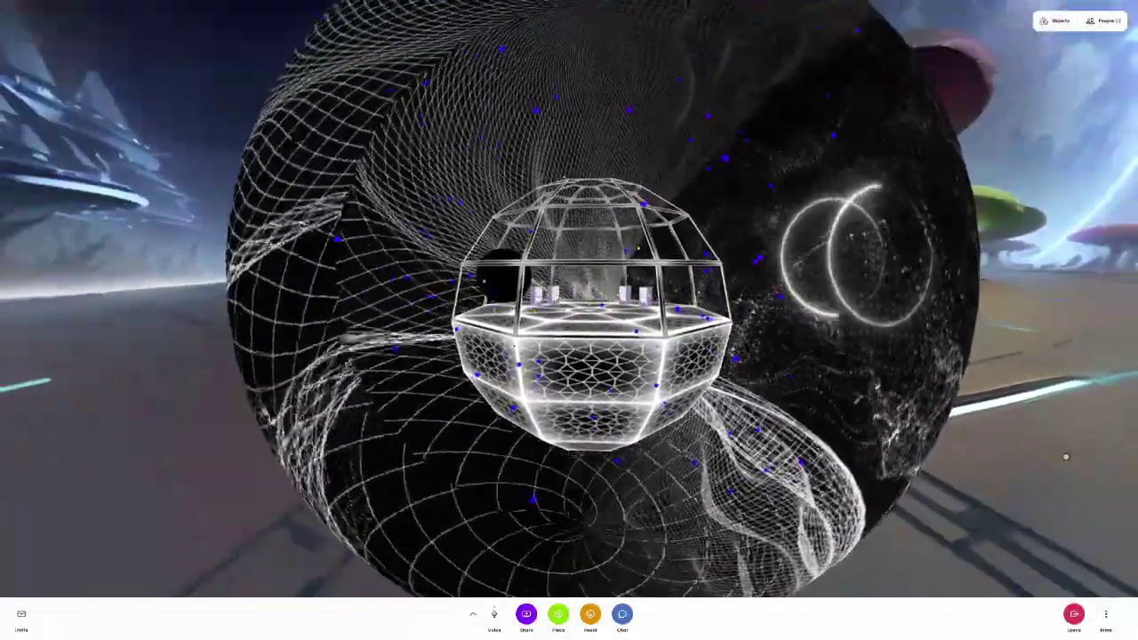
Step: Look right and left across the mushroom landscape, then walk forward toward the wireframe dome
key("Right")
key("Right")
key("Left")
key("Left")
key("Right")
key("Right")
key("Up")
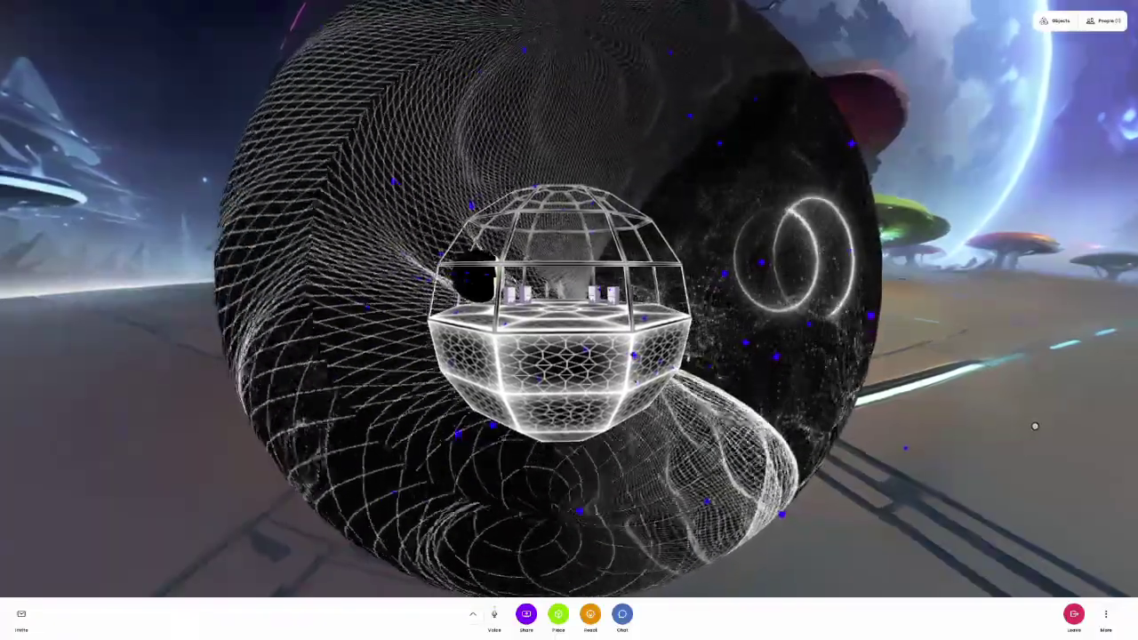